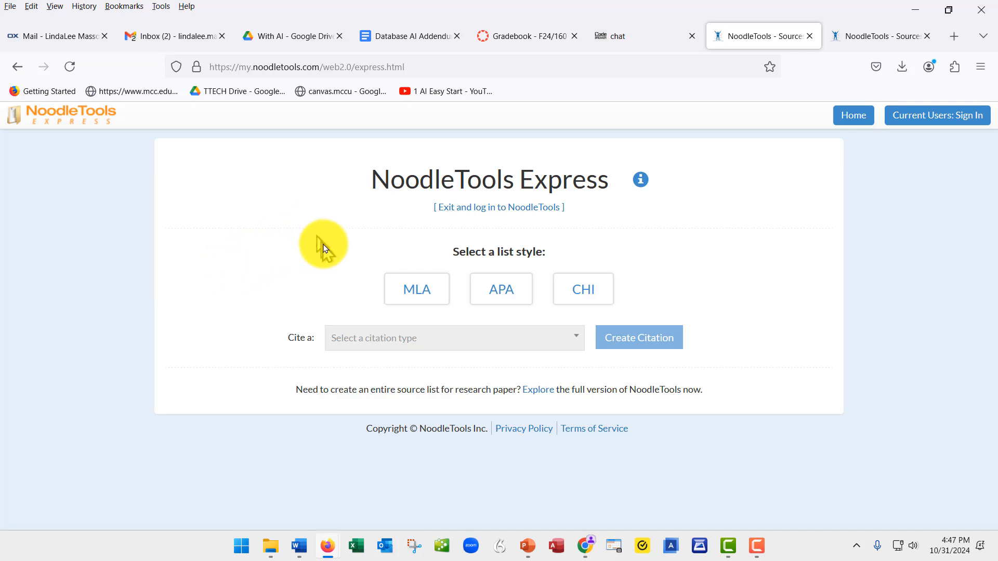
- Create an MLA citation with the citation type AI Response/Output
{"action": "left_click", "coordinate": [419, 294]}
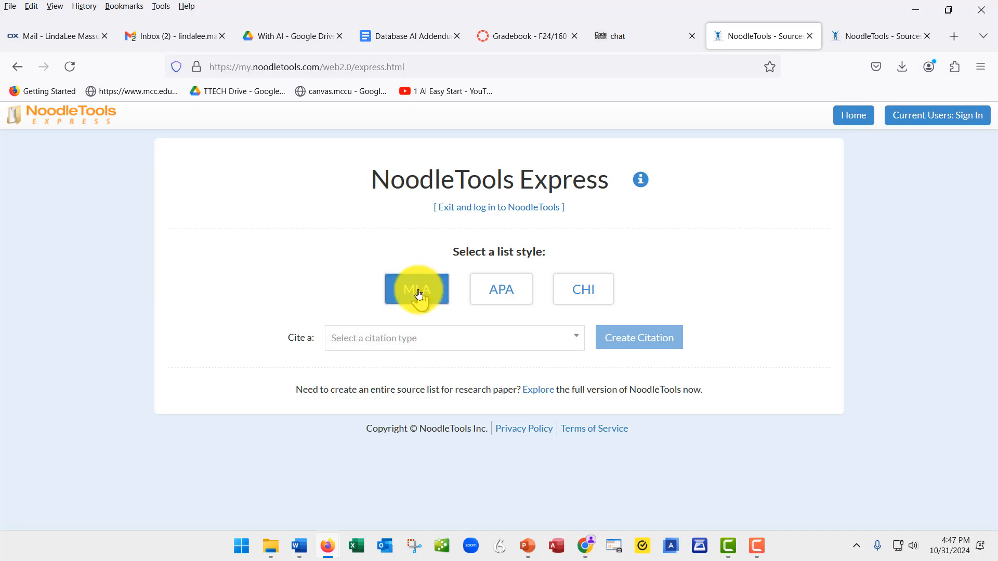
{"action": "left_click", "coordinate": [447, 345]}
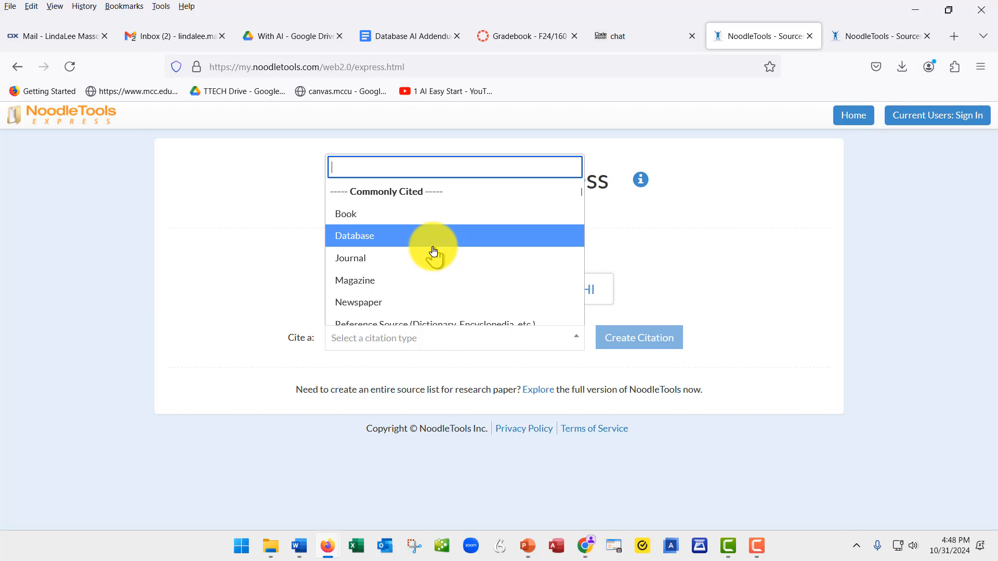
{"action": "scroll", "coordinate": [431, 252], "scroll_direction": "down", "scroll_amount": 3}
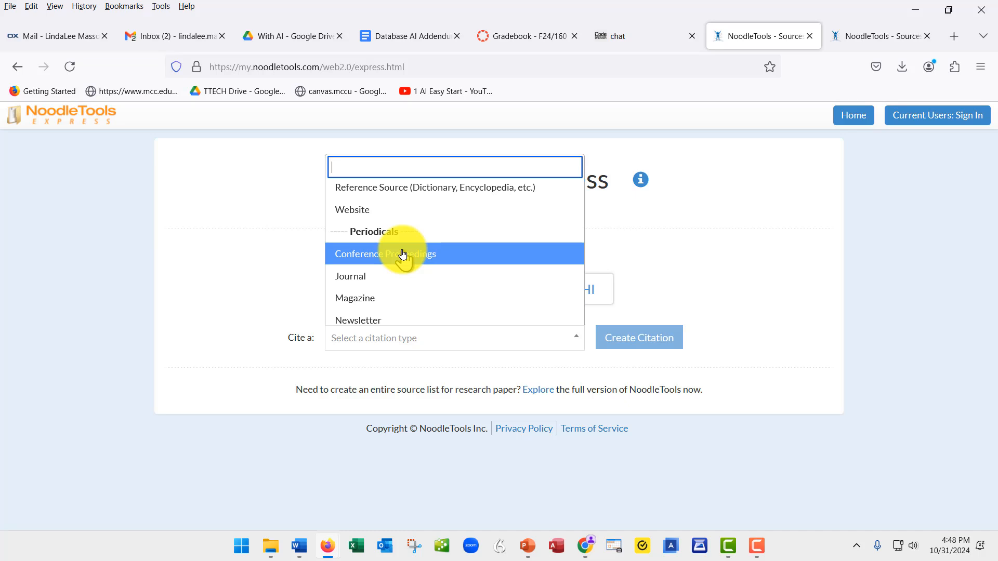
{"action": "scroll", "coordinate": [403, 254], "scroll_direction": "down", "scroll_amount": 2}
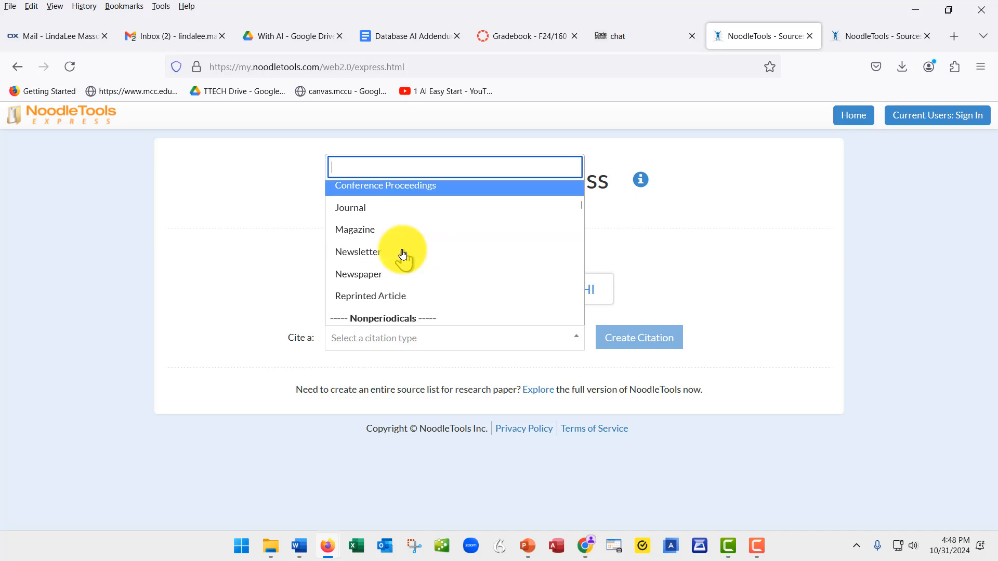
{"action": "scroll", "coordinate": [404, 253], "scroll_direction": "down", "scroll_amount": 2}
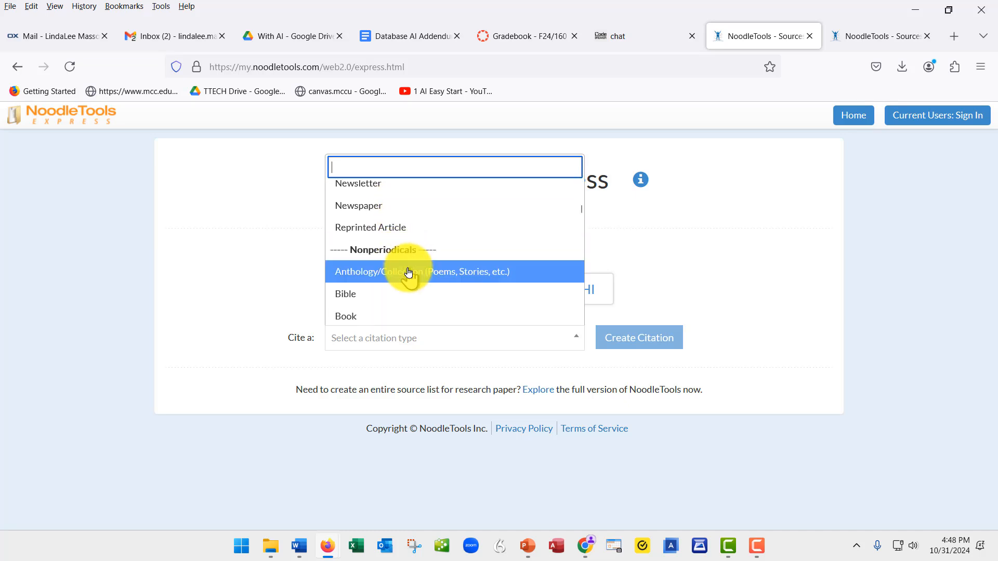
{"action": "scroll", "coordinate": [409, 273], "scroll_direction": "down", "scroll_amount": 3}
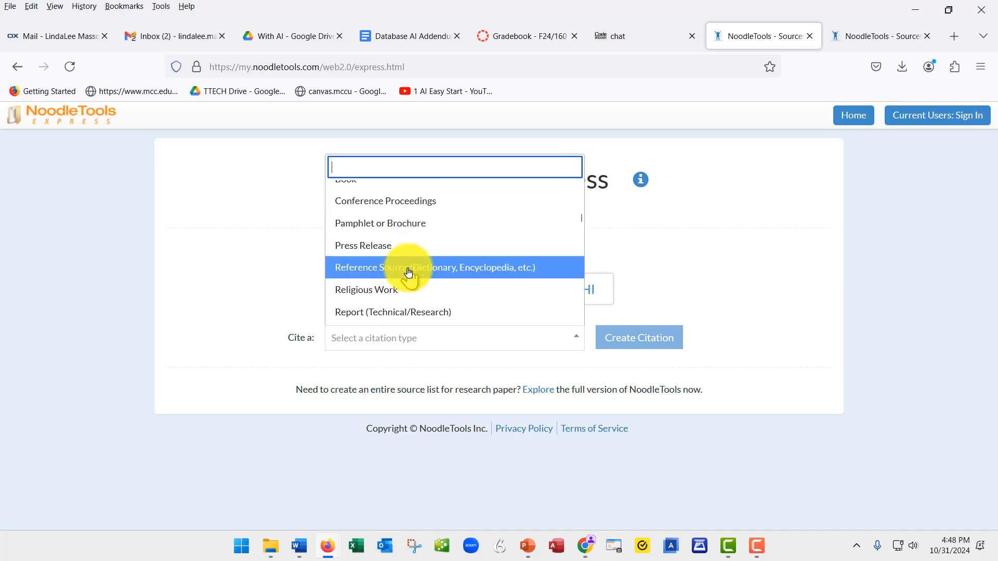
{"action": "scroll", "coordinate": [408, 273], "scroll_direction": "down", "scroll_amount": 1}
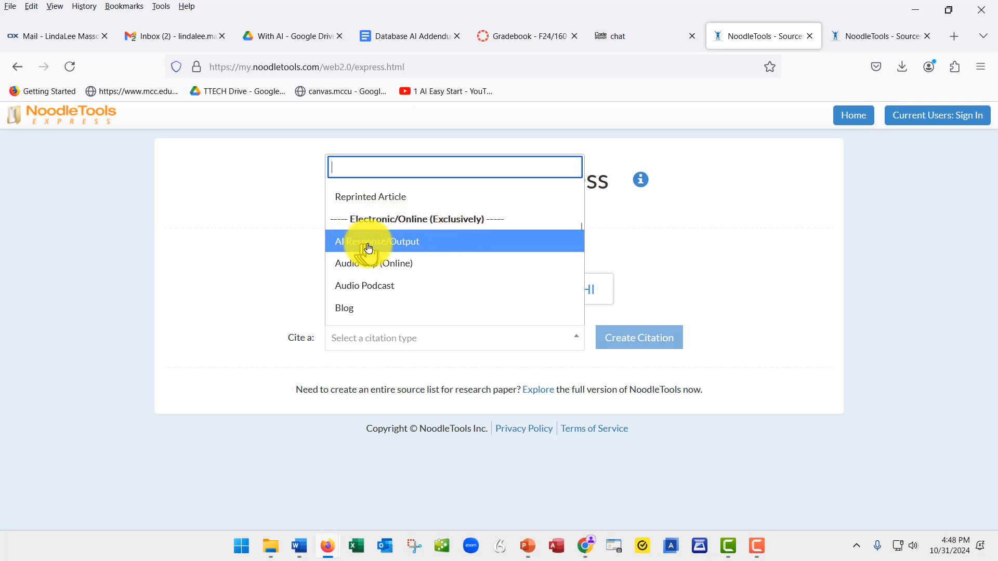
{"action": "left_click", "coordinate": [401, 246]}
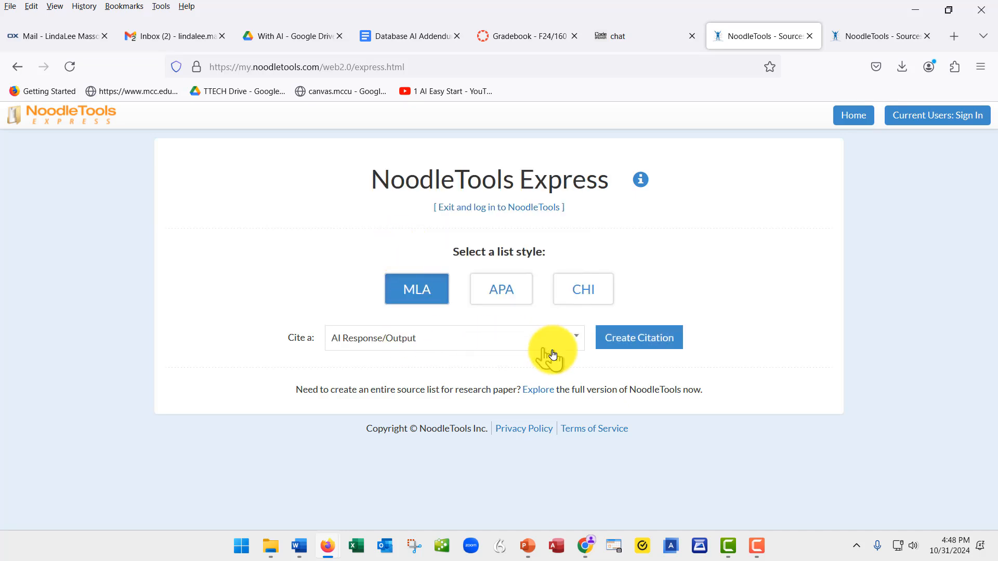
{"action": "left_click", "coordinate": [635, 345]}
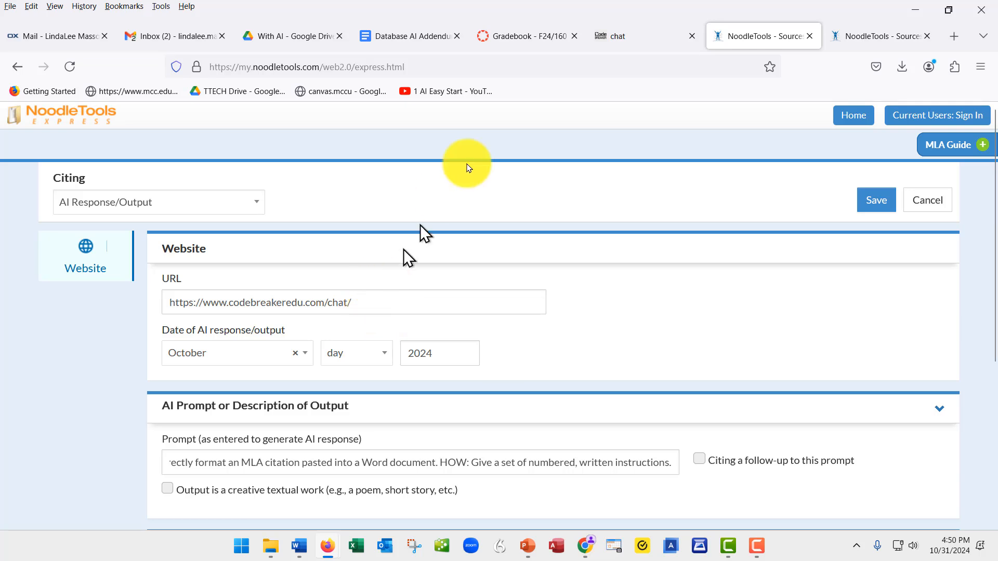
- Check the chat page's web address against the URL field of the citation form
{"action": "left_click", "coordinate": [637, 35]}
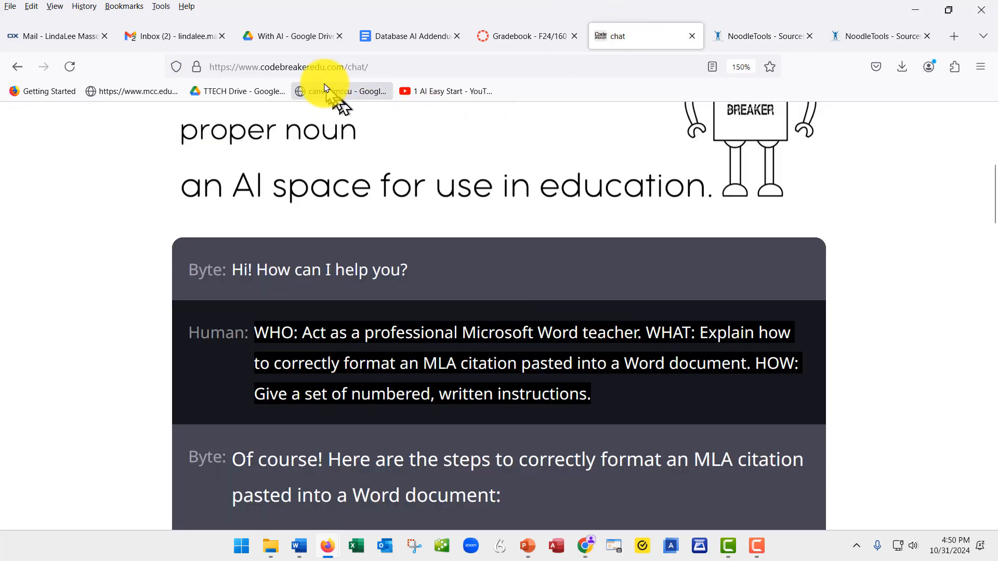
{"action": "left_click", "coordinate": [316, 66]}
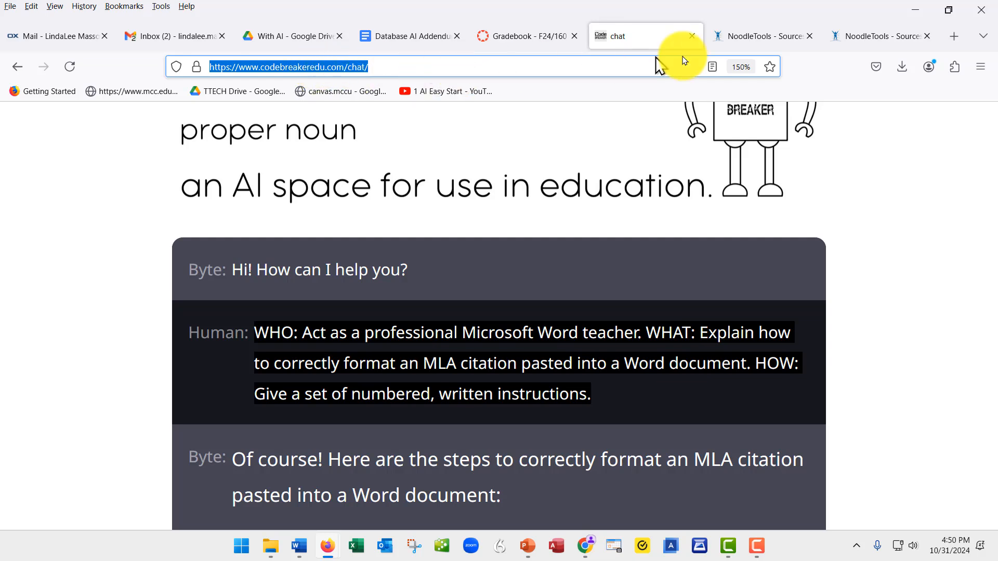
{"action": "left_click", "coordinate": [759, 39]}
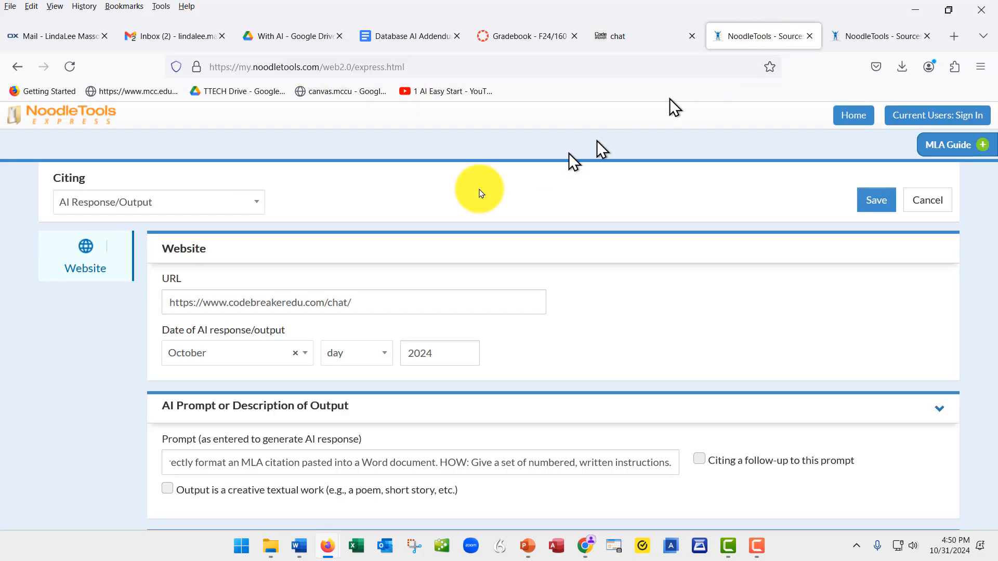
{"action": "left_click", "coordinate": [377, 300]}
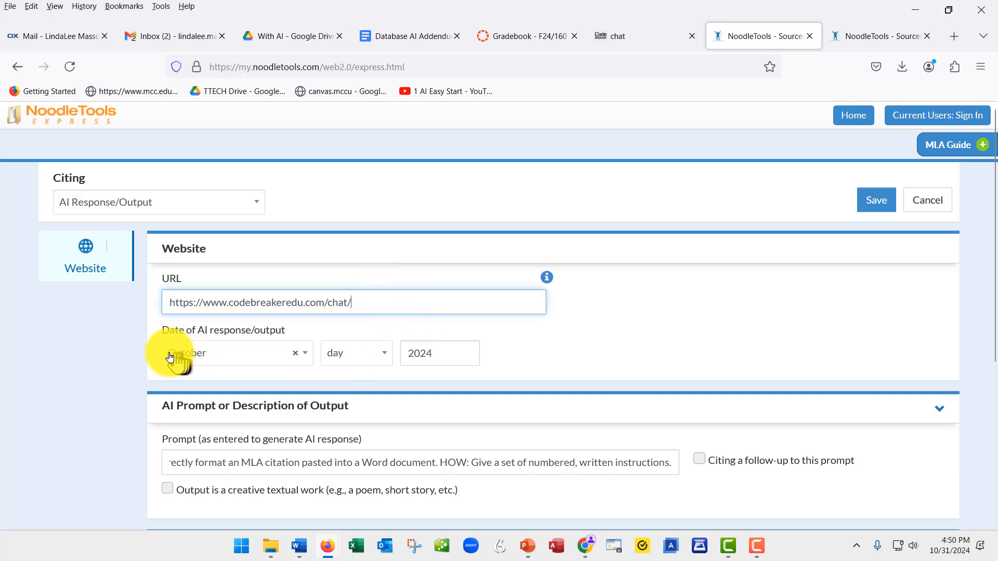
{"action": "left_click", "coordinate": [382, 356]}
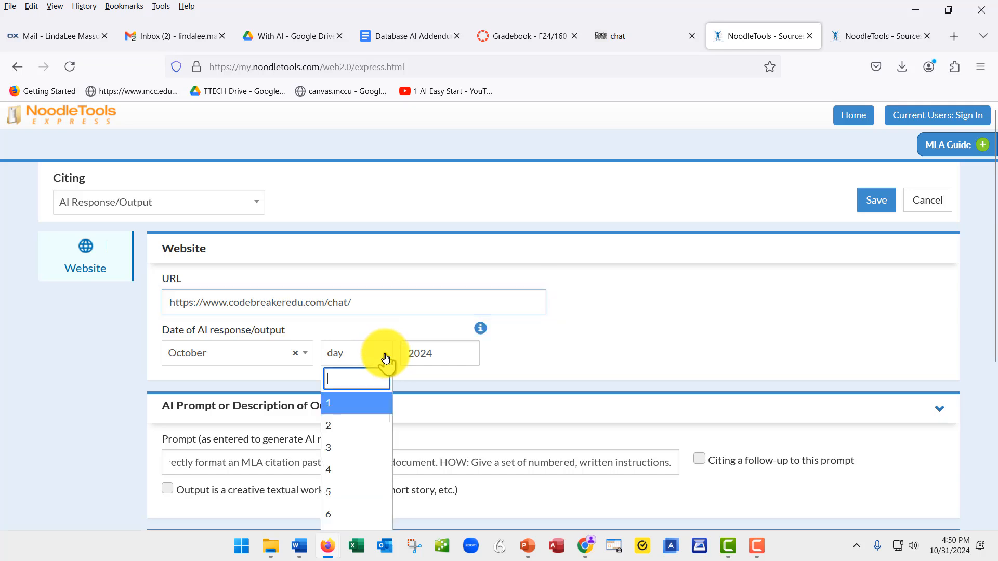
{"action": "type", "text": "31"}
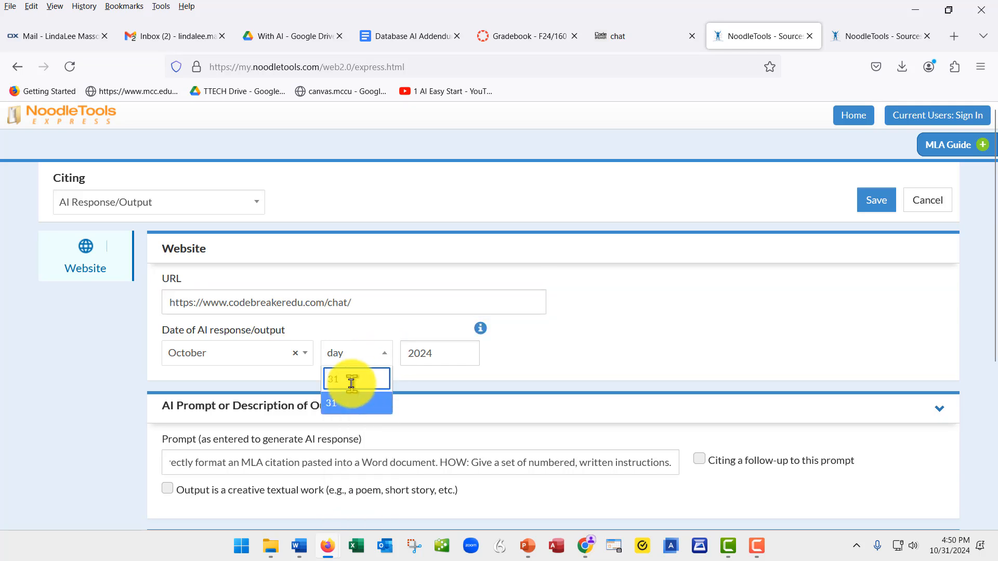
{"action": "left_click", "coordinate": [471, 423]}
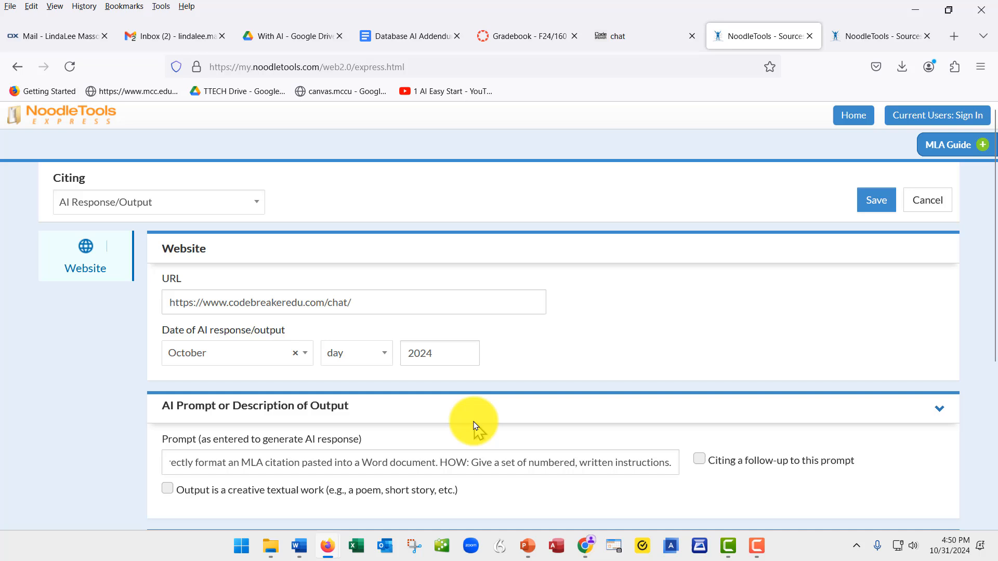
{"action": "left_click", "coordinate": [386, 356]}
{"action": "left_click", "coordinate": [385, 357]}
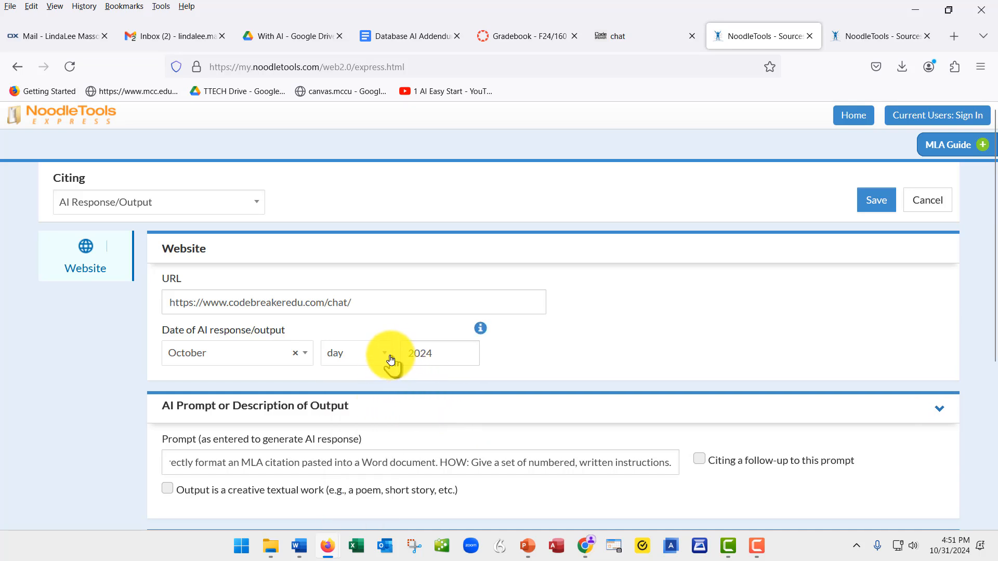
- Set the day of the AI response date to 31
{"action": "left_click", "coordinate": [390, 358]}
{"action": "left_click_drag", "start_coordinate": [391, 409], "coordinate": [385, 541]}
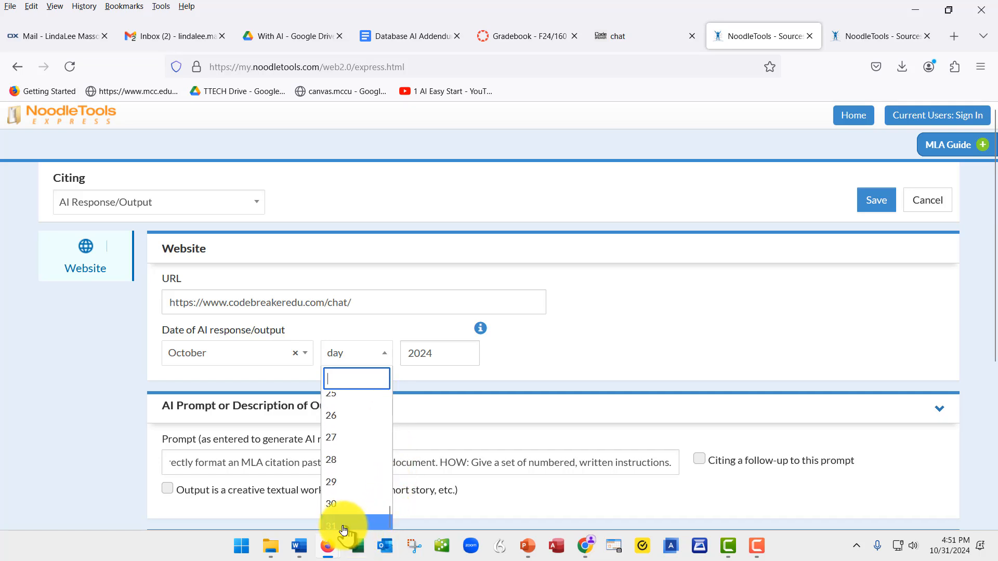
{"action": "left_click", "coordinate": [333, 525]}
- Compare the chat prompt with the citation's prompt field and review the AI tool's name, publisher and version date
{"action": "scroll", "coordinate": [557, 383], "scroll_direction": "down", "scroll_amount": 3}
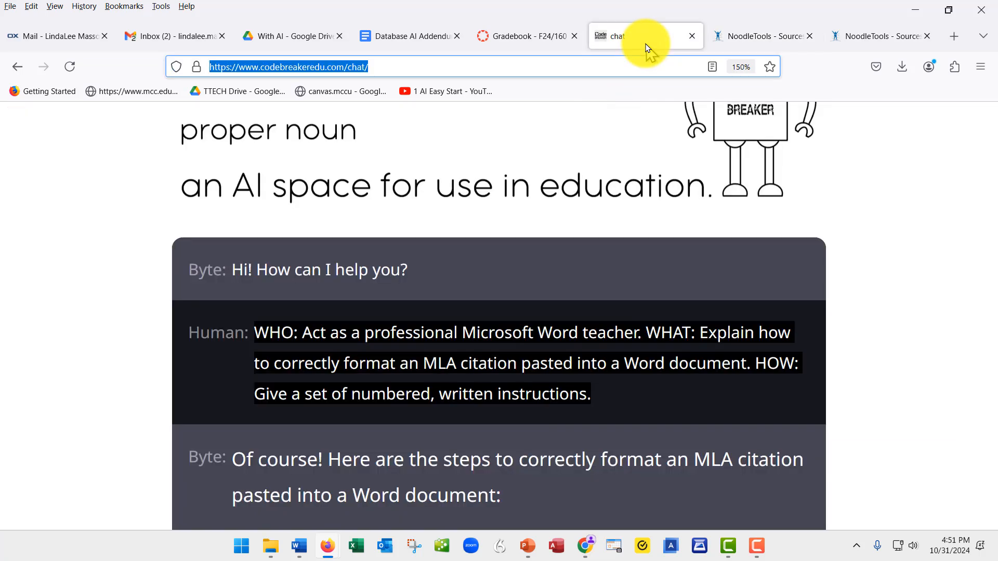
{"action": "left_click", "coordinate": [639, 40]}
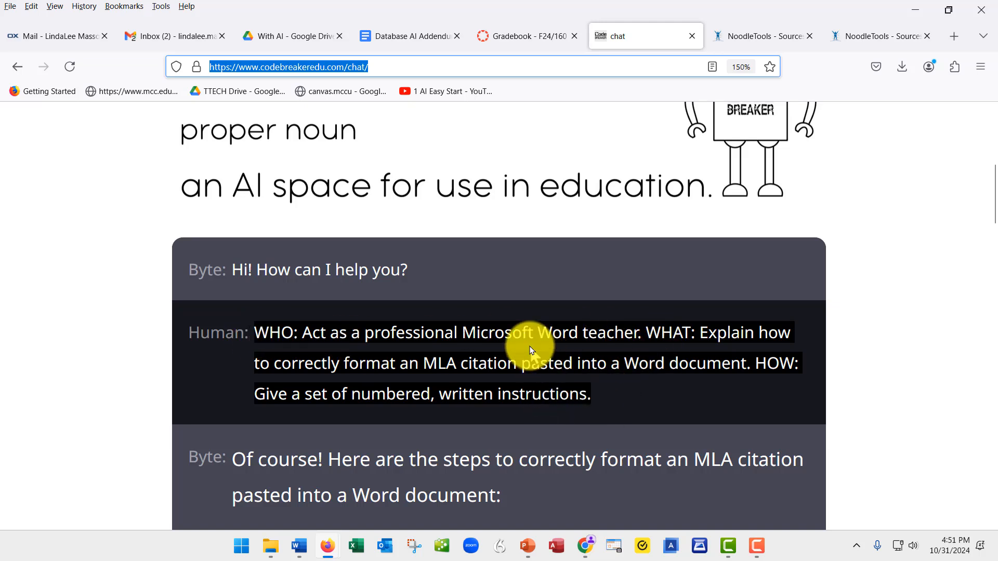
{"action": "left_click", "coordinate": [746, 39]}
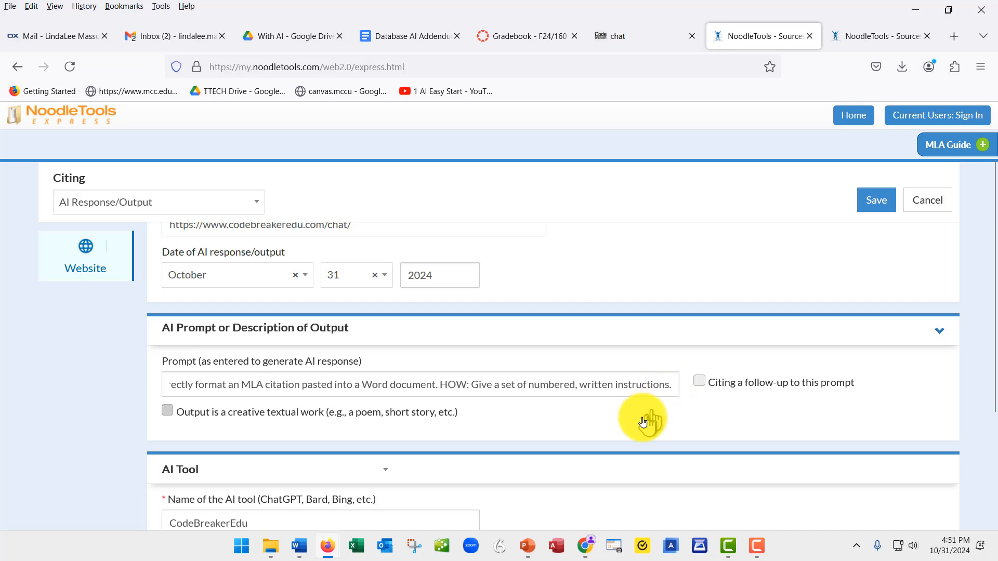
{"action": "scroll", "coordinate": [566, 424], "scroll_direction": "down", "scroll_amount": 3}
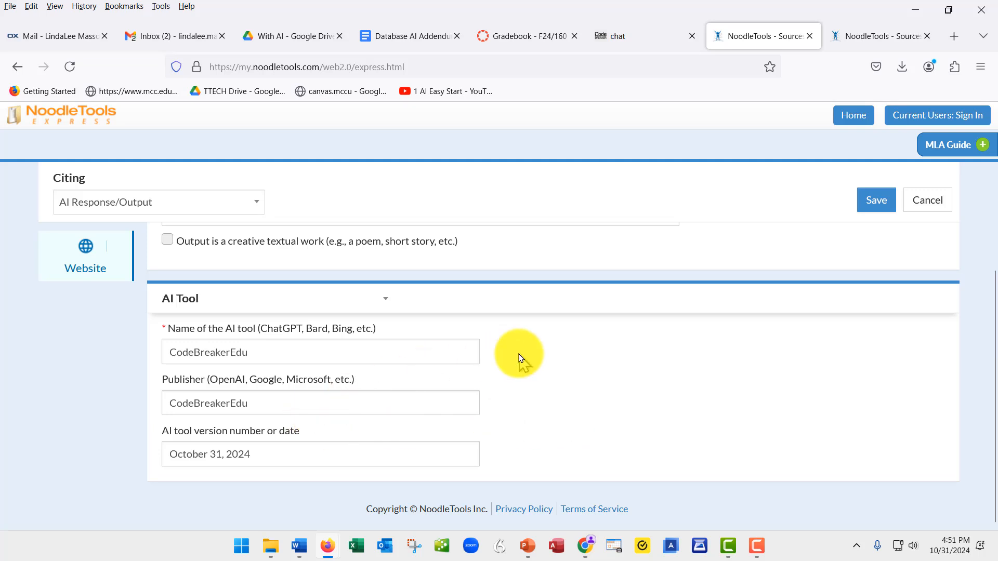
{"action": "scroll", "coordinate": [519, 357], "scroll_direction": "up", "scroll_amount": 3}
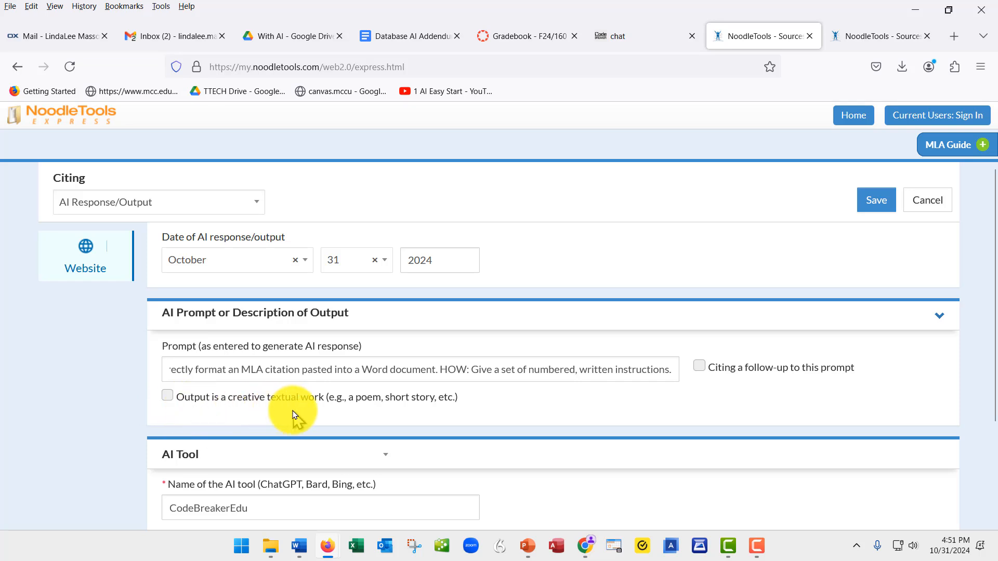
{"action": "scroll", "coordinate": [294, 414], "scroll_direction": "down", "scroll_amount": 2}
{"action": "scroll", "coordinate": [294, 414], "scroll_direction": "down", "scroll_amount": 2}
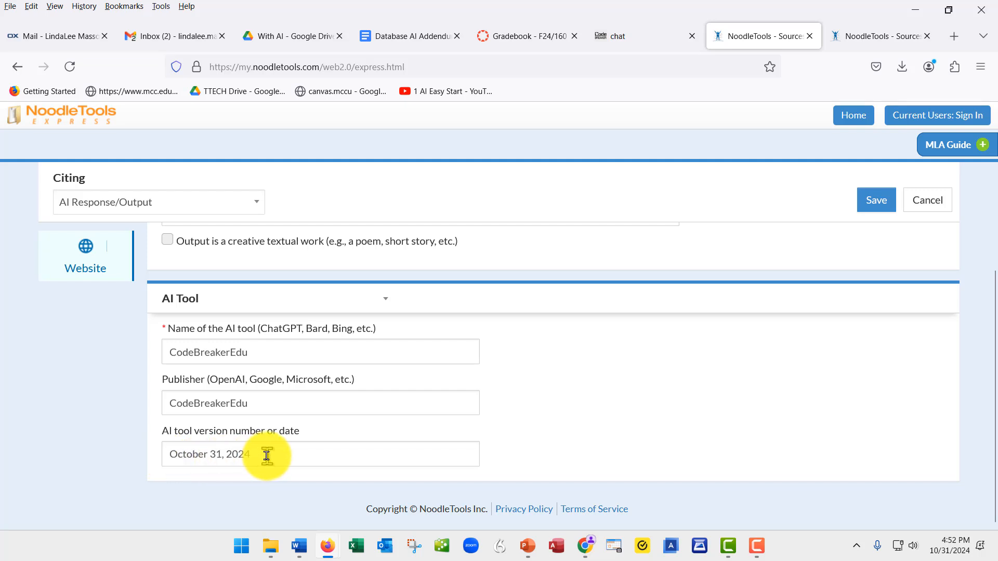
- Save the citation form and copy the full text of the generated MLA citation
{"action": "left_click", "coordinate": [869, 204]}
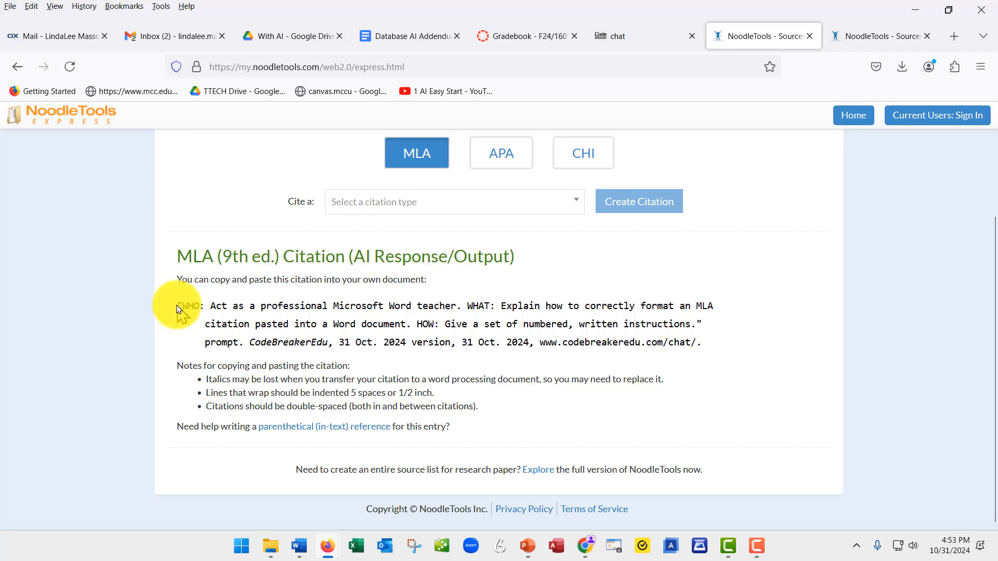
{"action": "left_click_drag", "start_coordinate": [178, 305], "coordinate": [727, 346]}
{"action": "key", "text": "ctrl+c"}
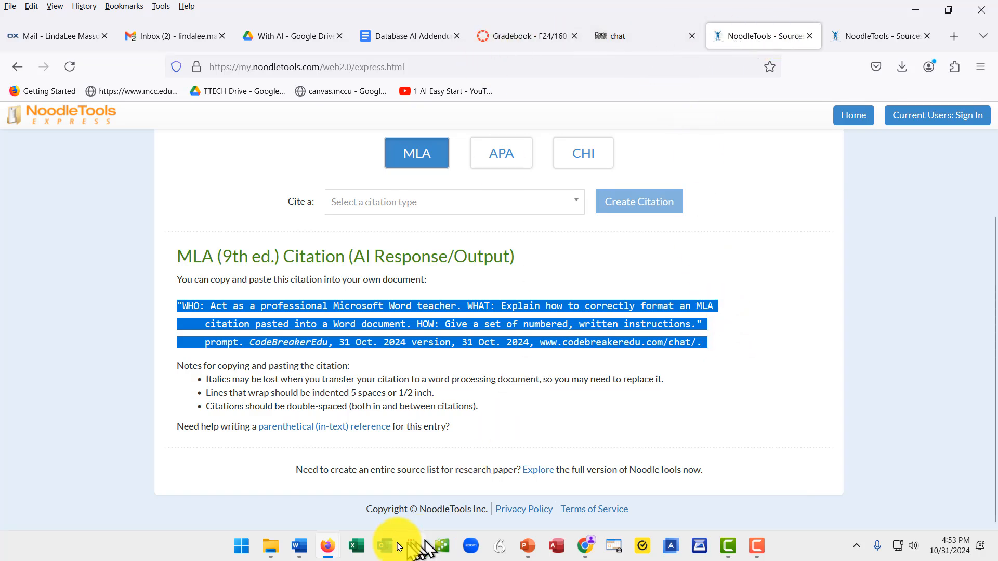
- Switch to the blank Word document and paste the citation with the Merge Formatting option
{"action": "left_click", "coordinate": [300, 546]}
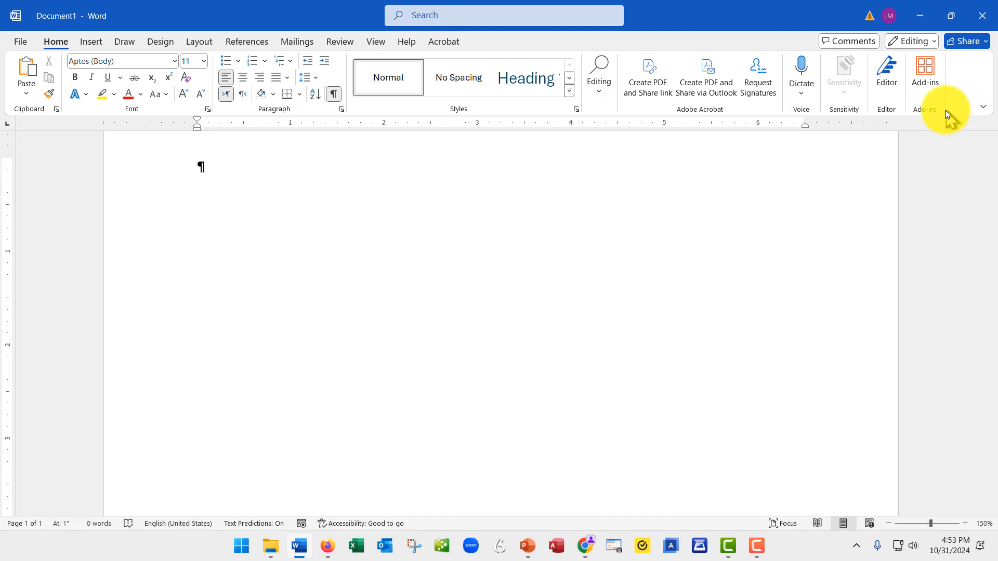
{"action": "right_click", "coordinate": [211, 169]}
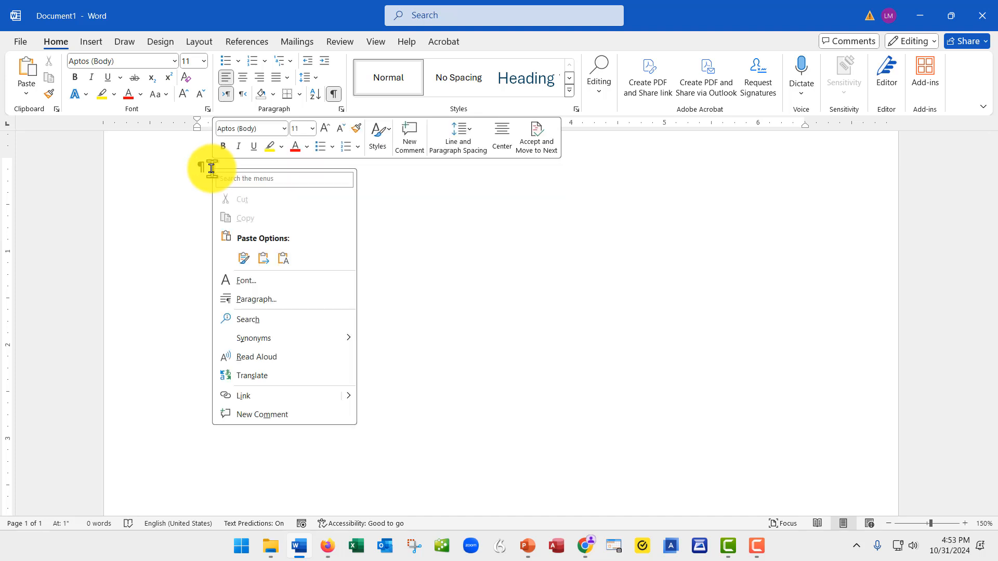
{"action": "left_click", "coordinate": [241, 264]}
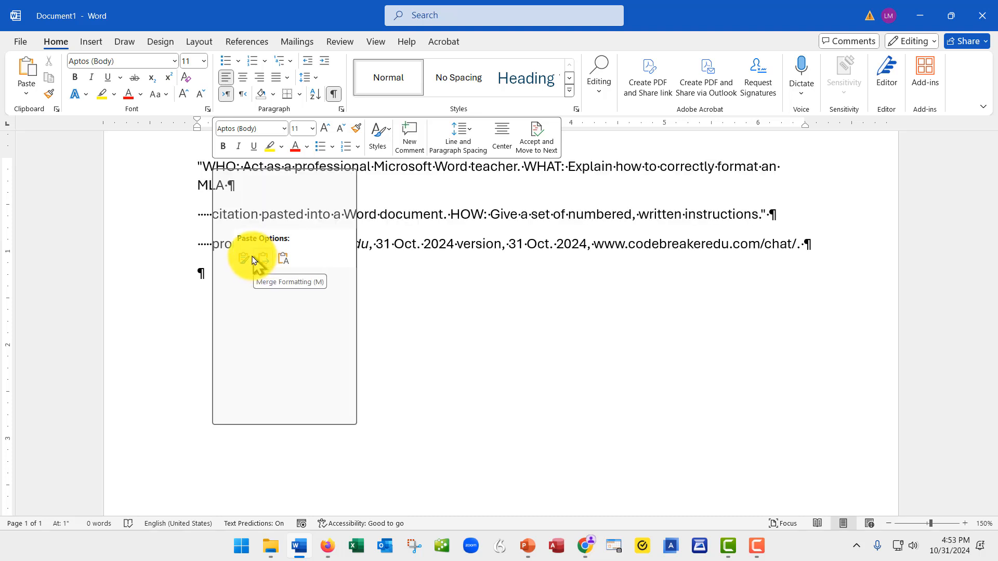
{"action": "left_click", "coordinate": [256, 260]}
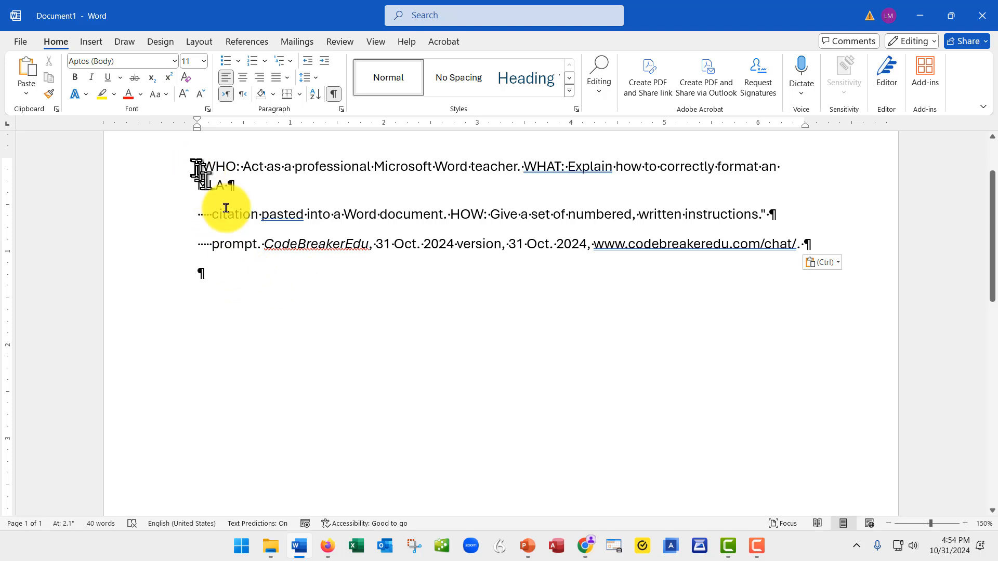
- Check the line layout of the original citation in NoodleTools Express and return to the Word document
{"action": "key", "text": "alt+Tab"}
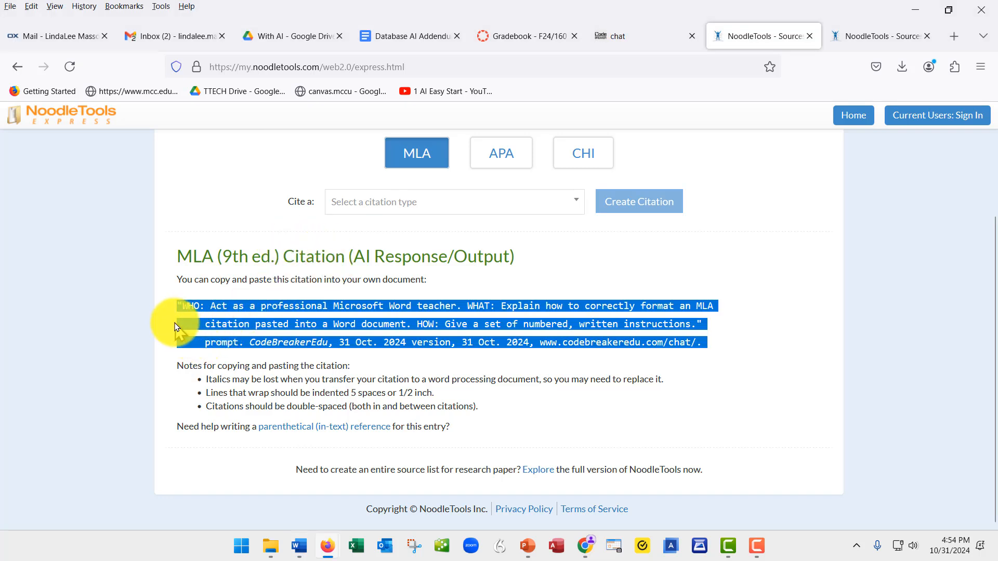
{"action": "left_click", "coordinate": [178, 318]}
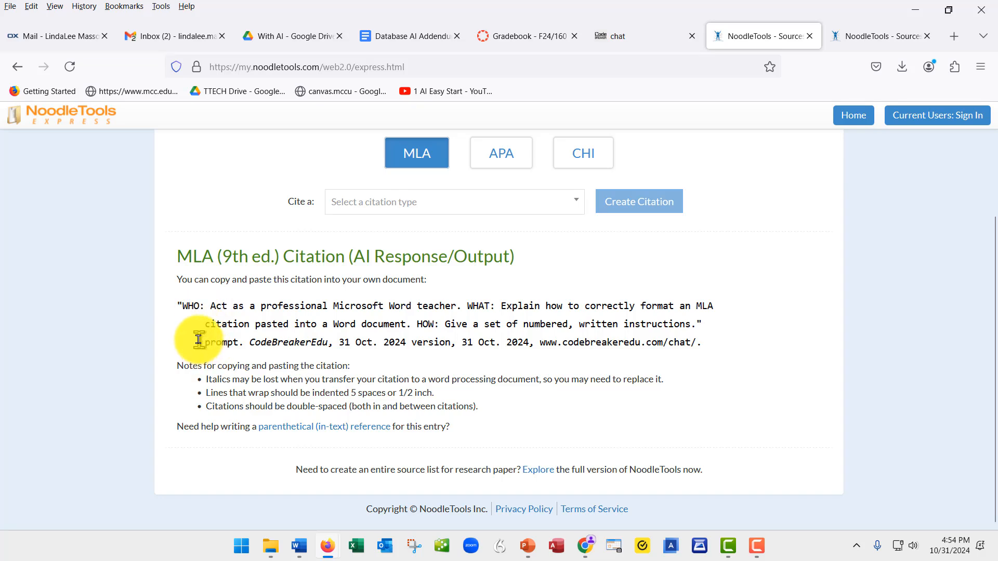
{"action": "key", "text": "alt+Tab"}
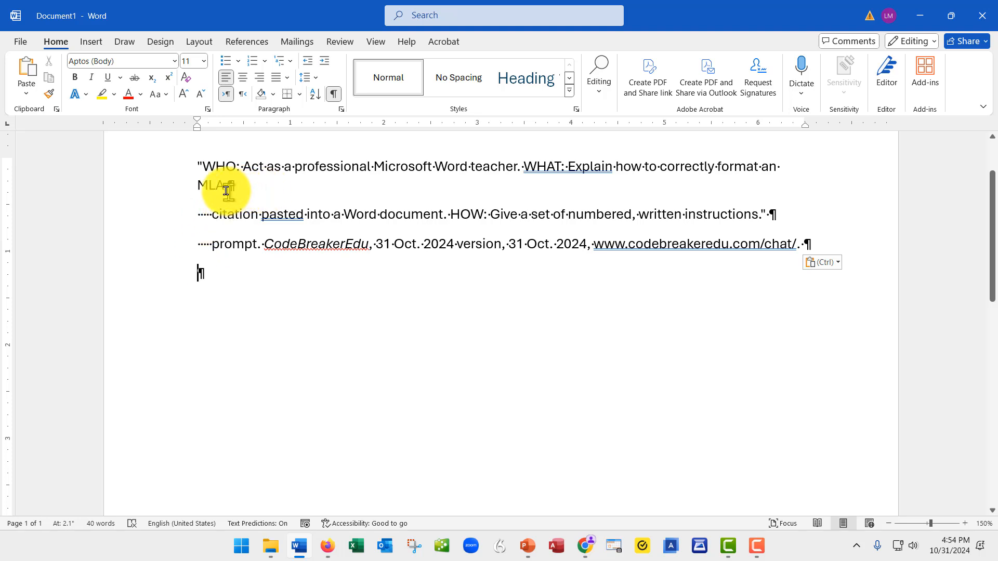
- Remove the paragraph break after "MLA" in the first line of the pasted citation
{"action": "left_click", "coordinate": [314, 183]}
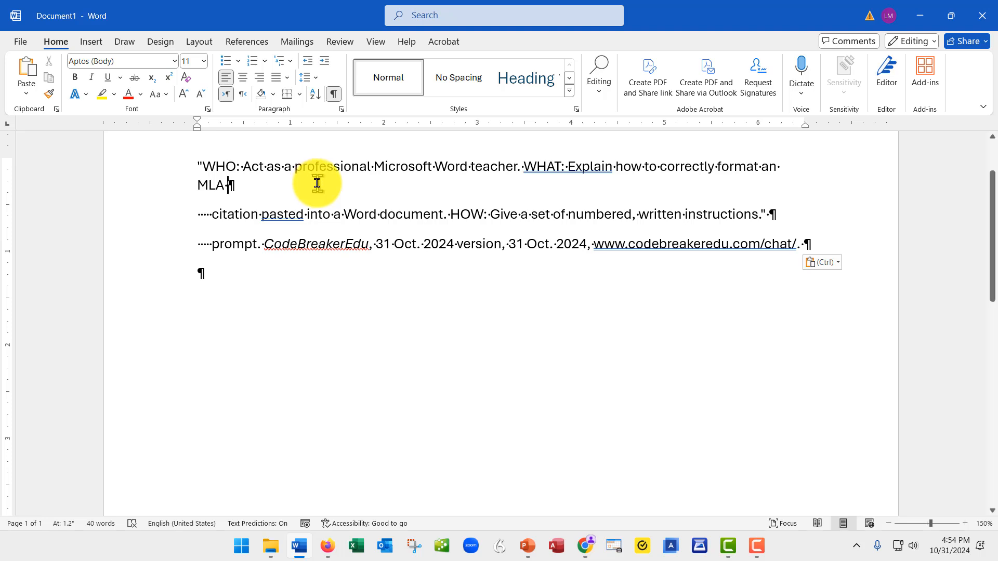
{"action": "key", "text": "Delete"}
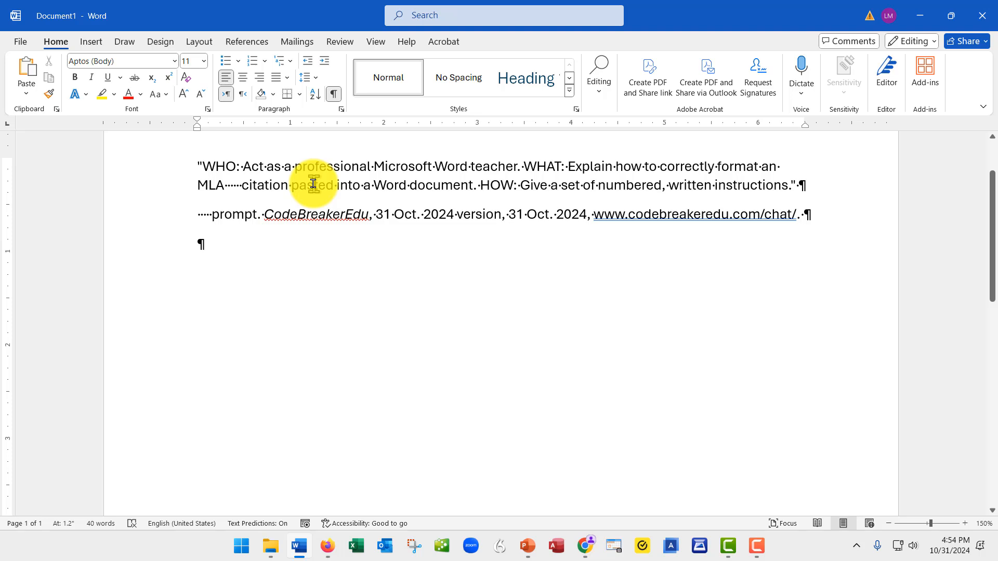
- Delete the extra spaces between "MLA" and "citation" in the pasted citation, leaving a single space
{"action": "key", "text": "Delete"}
{"action": "key", "text": "Delete"}
{"action": "key", "text": "Delete"}
{"action": "key", "text": "Delete"}
{"action": "key", "text": "Delete"}
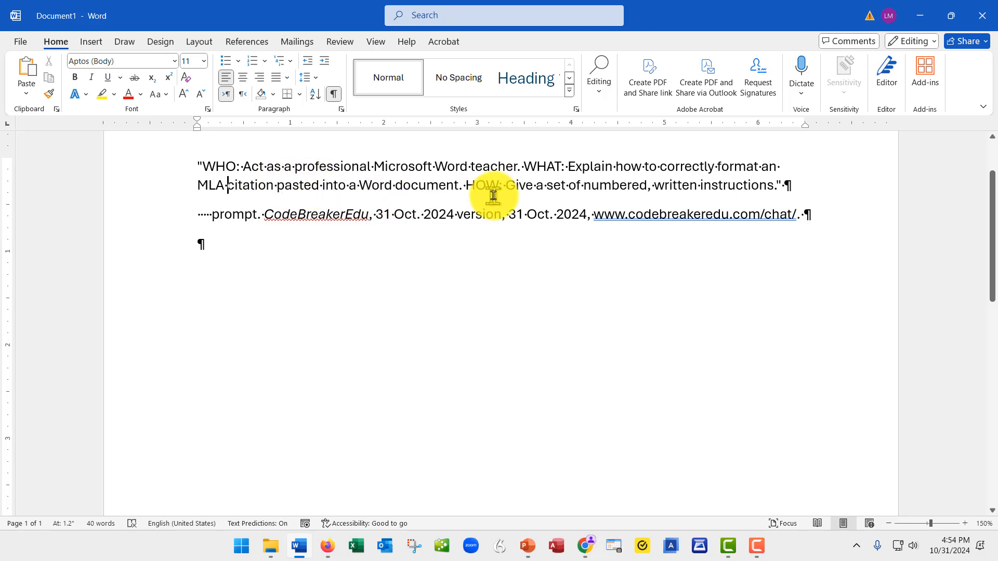
- Remove the paragraph break and extra spaces before "prompt" in the citation, and delete the empty paragraph below it
{"action": "left_click", "coordinate": [792, 185]}
{"action": "key", "text": "Delete"}
{"action": "key", "text": "Delete"}
{"action": "key", "text": "Delete"}
{"action": "key", "text": "Delete"}
{"action": "key", "text": "Delete"}
{"action": "key", "text": "Delete"}
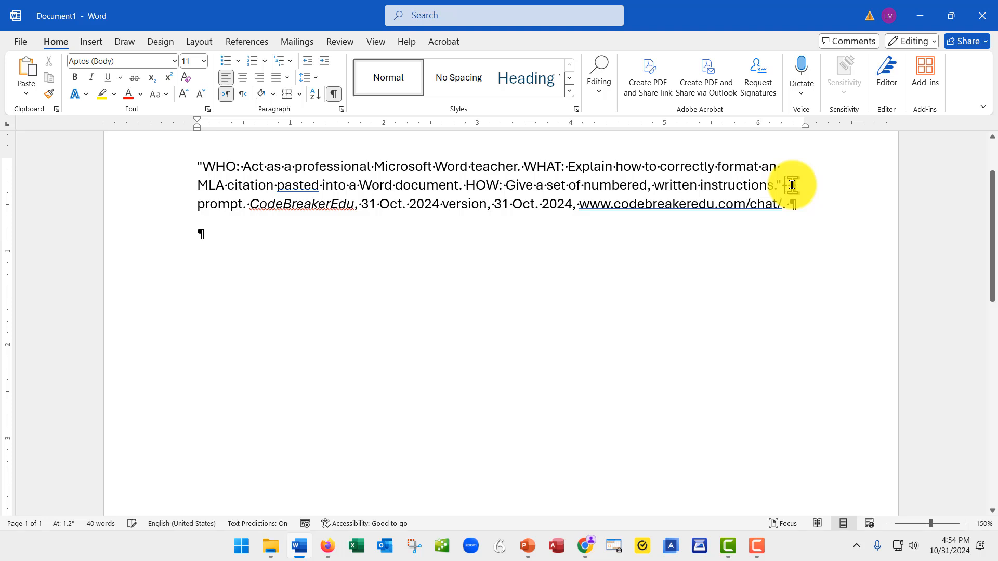
{"action": "key", "text": "Right"}
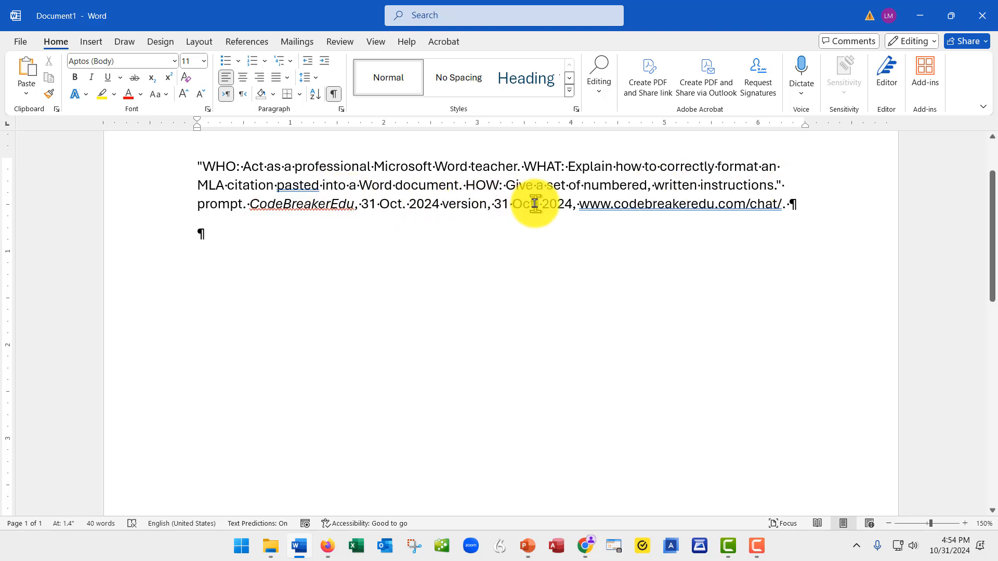
{"action": "double_click", "coordinate": [202, 231]}
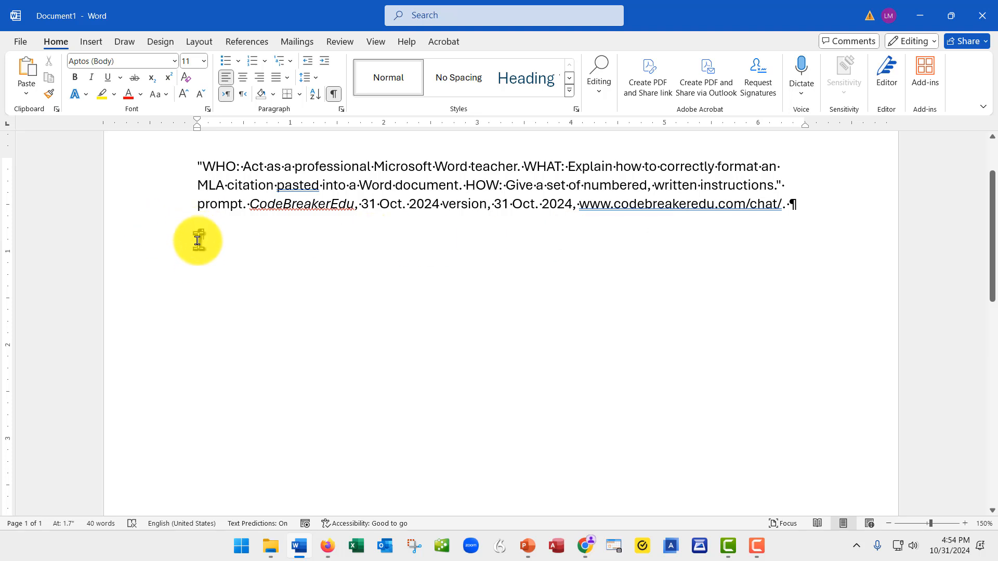
{"action": "key", "text": "BackSpace"}
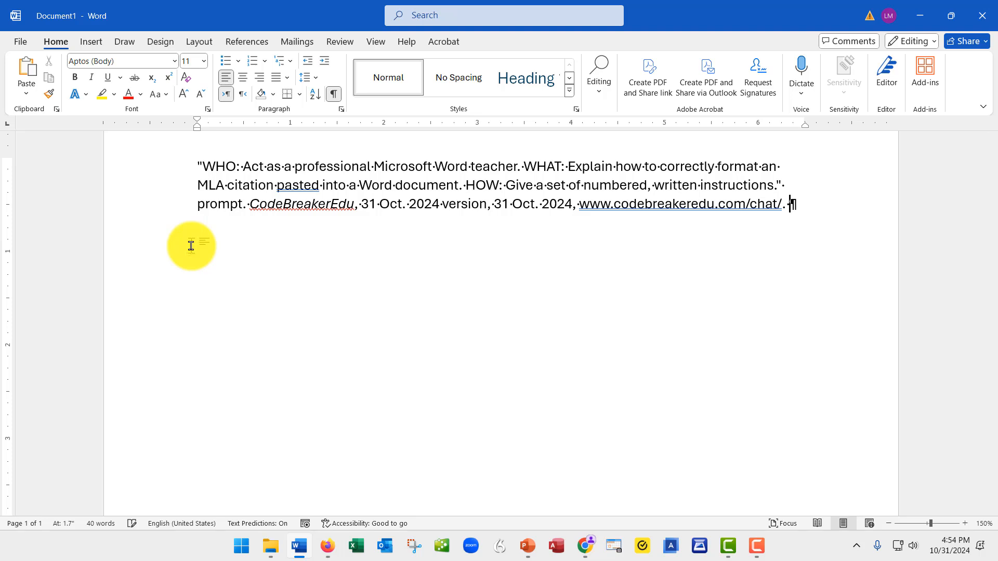
- Try a Hanging special indentation of 0.5" on the whole citation through its paragraph settings, and undo it
{"action": "triple_click", "coordinate": [450, 187]}
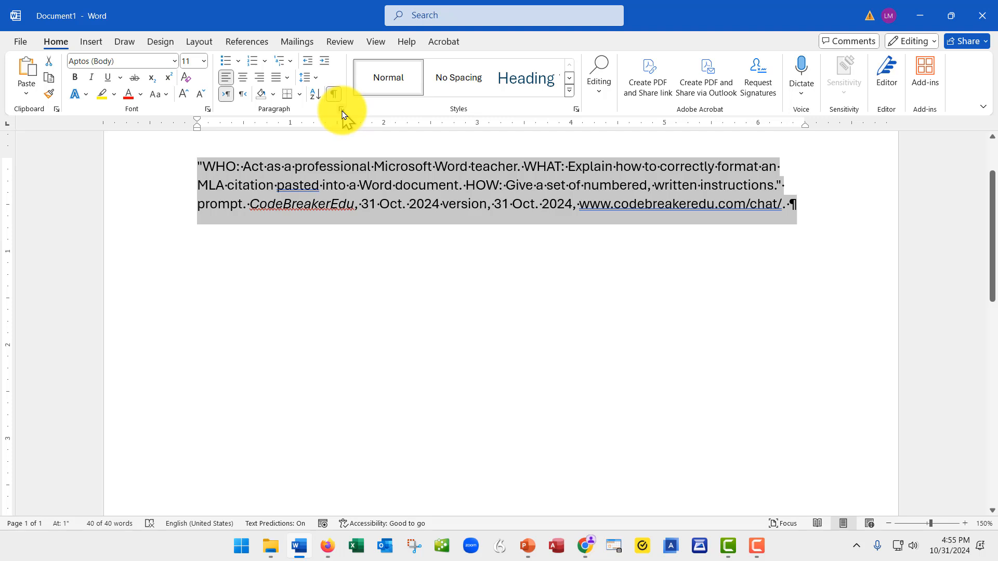
{"action": "left_click", "coordinate": [498, 219]}
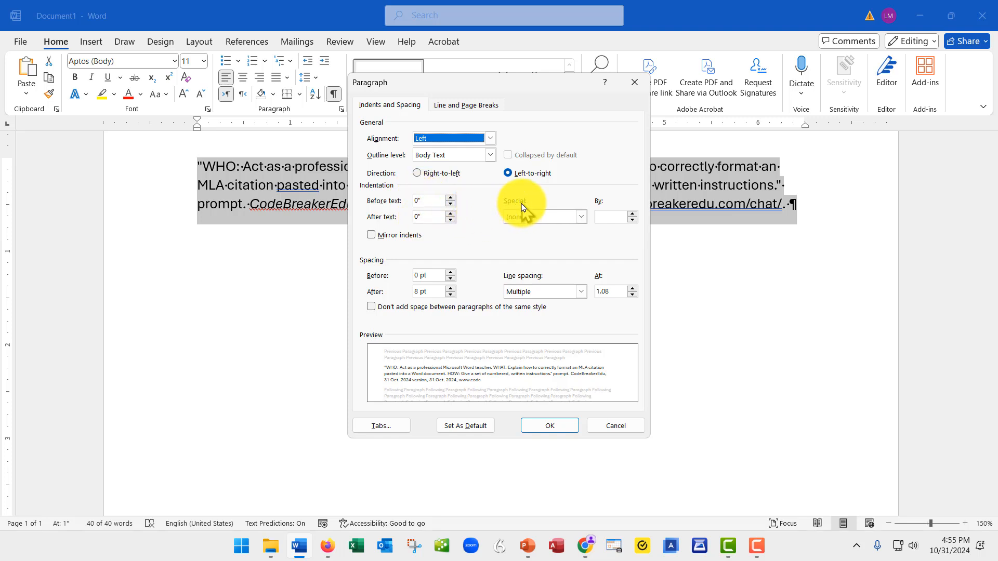
{"action": "left_click", "coordinate": [581, 218]}
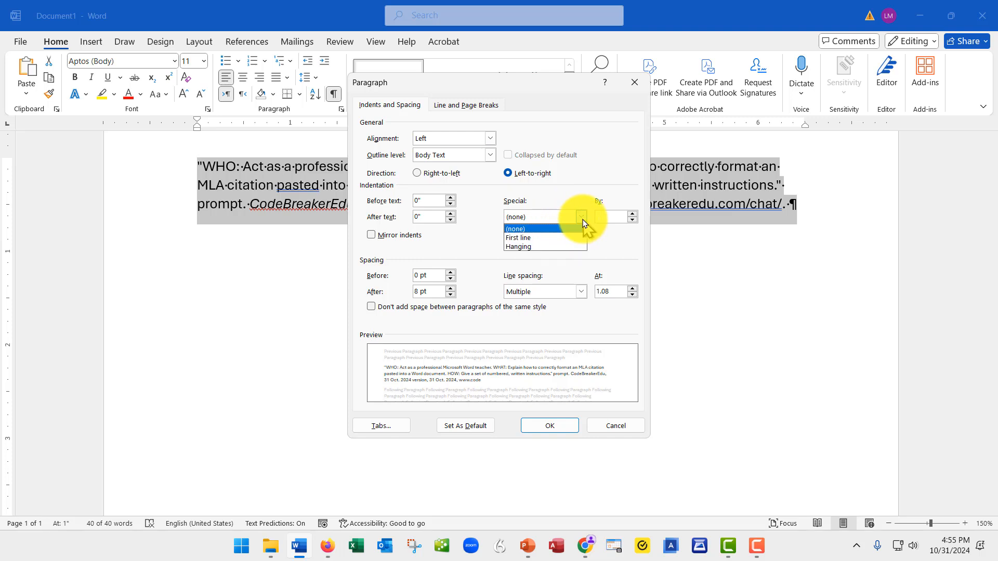
{"action": "left_click", "coordinate": [552, 247]}
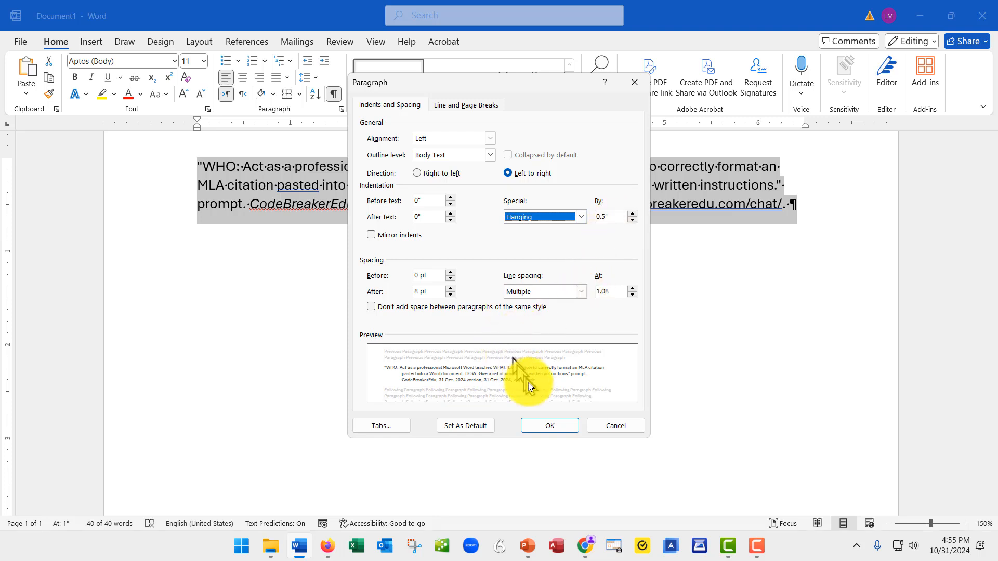
{"action": "left_click", "coordinate": [547, 430]}
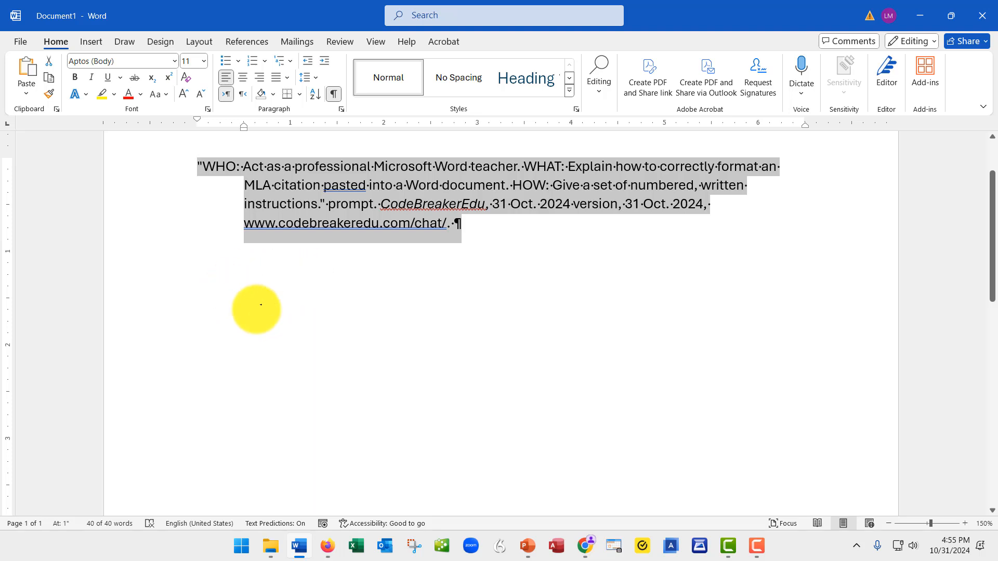
{"action": "key", "text": "ctrl+z"}
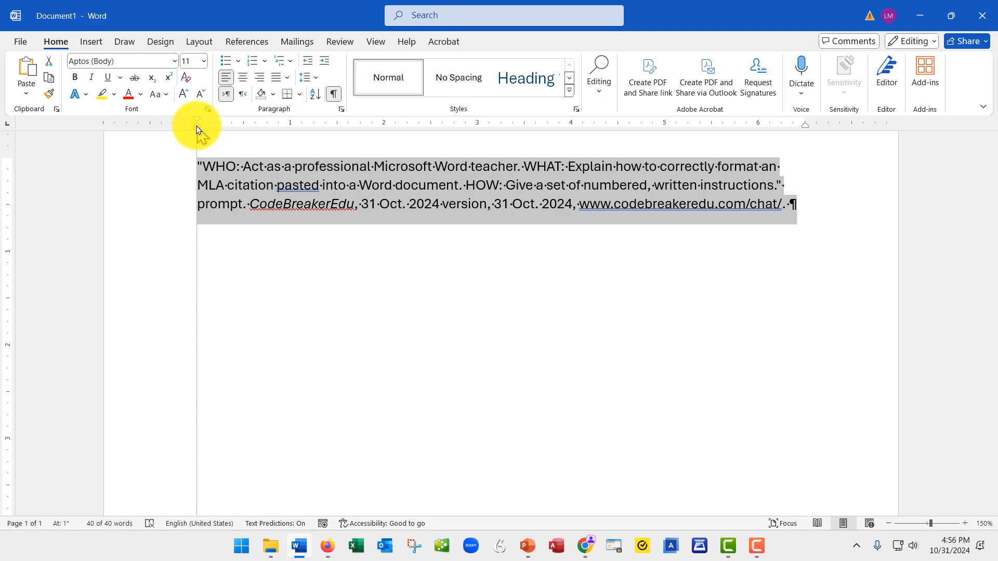
- Set the citation's hanging indent to about 0.6" on the ruler and start a new paragraph after it
{"action": "left_click_drag", "start_coordinate": [198, 127], "coordinate": [256, 130]}
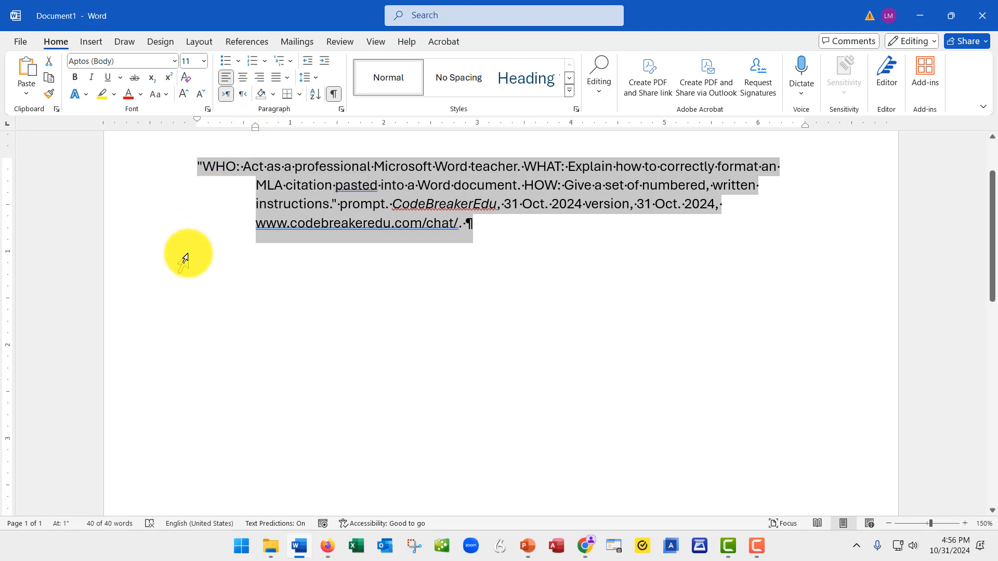
{"action": "left_click", "coordinate": [502, 231]}
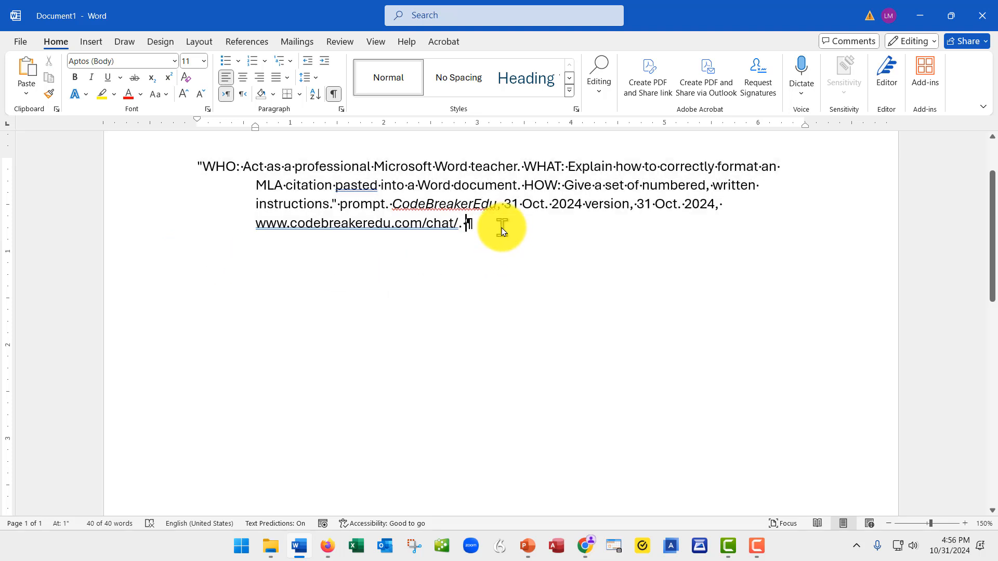
{"action": "key", "text": "Return"}
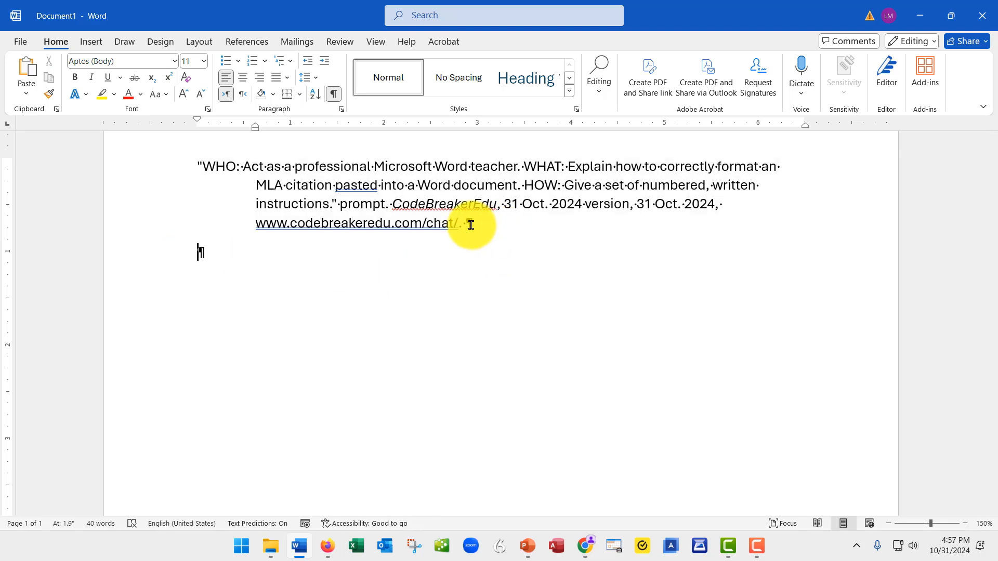